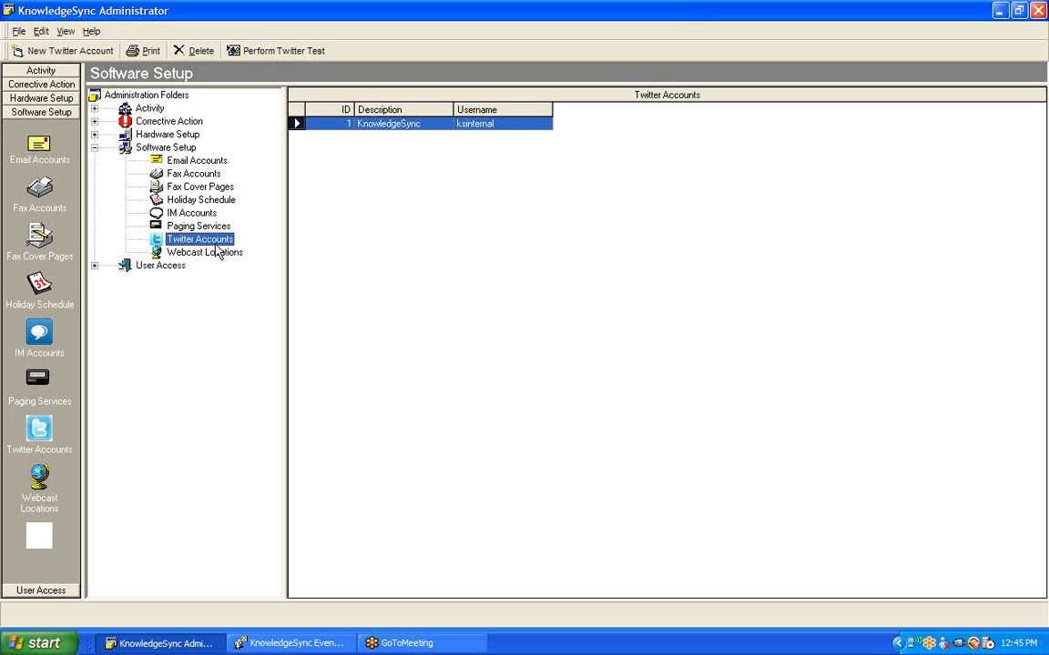
{"action": "double_click", "coordinate": [330, 125]}
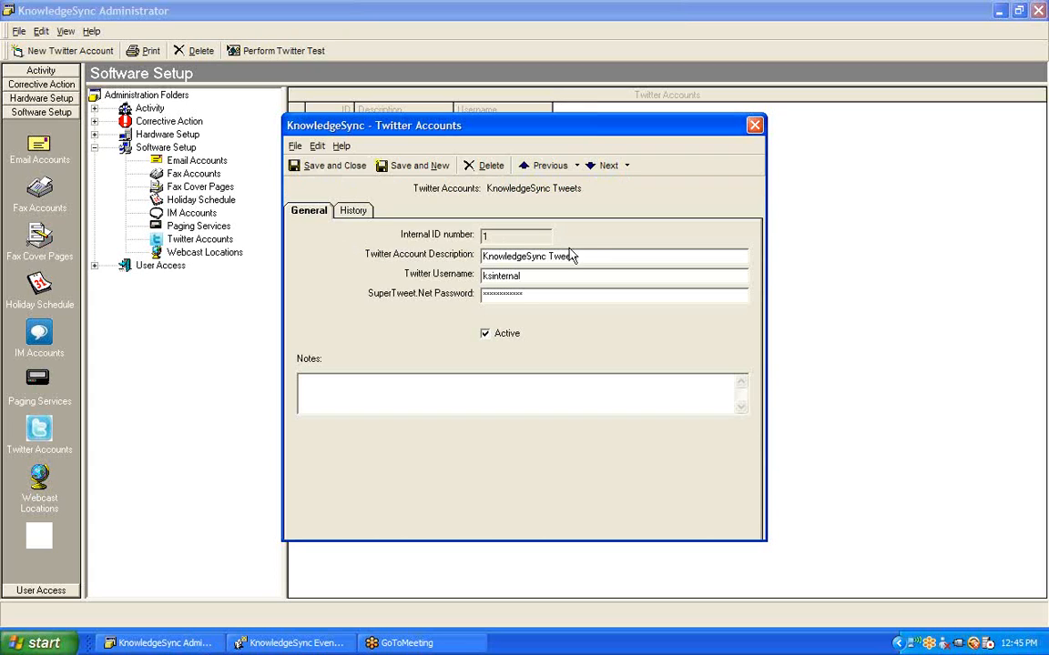
{"action": "left_click_drag", "start_coordinate": [600, 257], "coordinate": [411, 238]}
{"action": "left_click", "coordinate": [544, 276]}
{"action": "double_click", "coordinate": [544, 276]}
{"action": "left_click", "coordinate": [544, 295]}
{"action": "left_click_drag", "start_coordinate": [557, 296], "coordinate": [467, 294]}
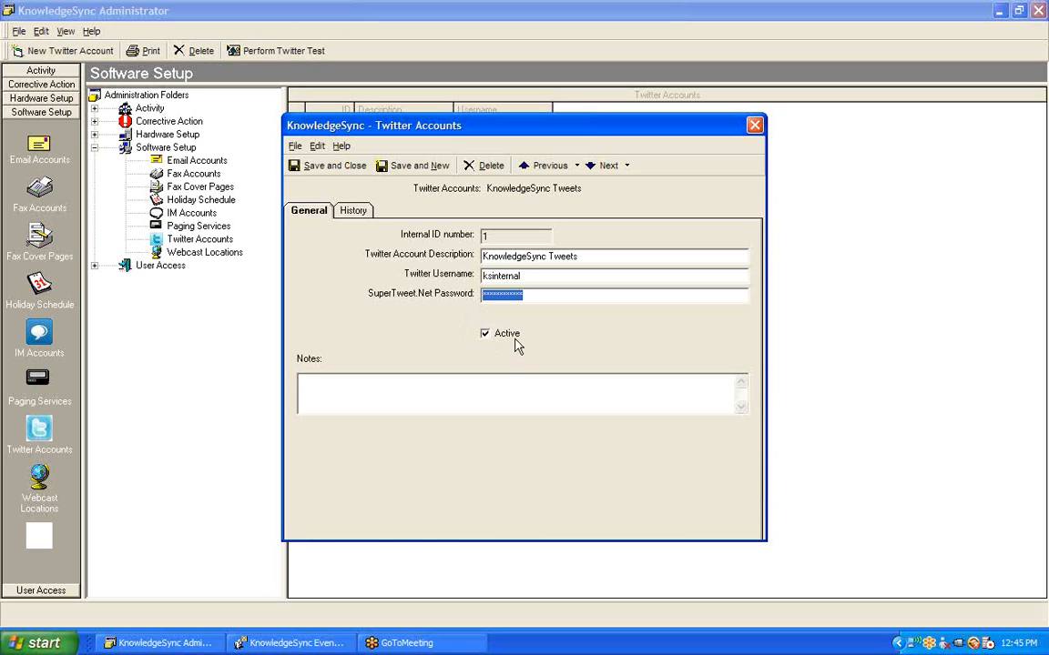
{"action": "left_click", "coordinate": [755, 126]}
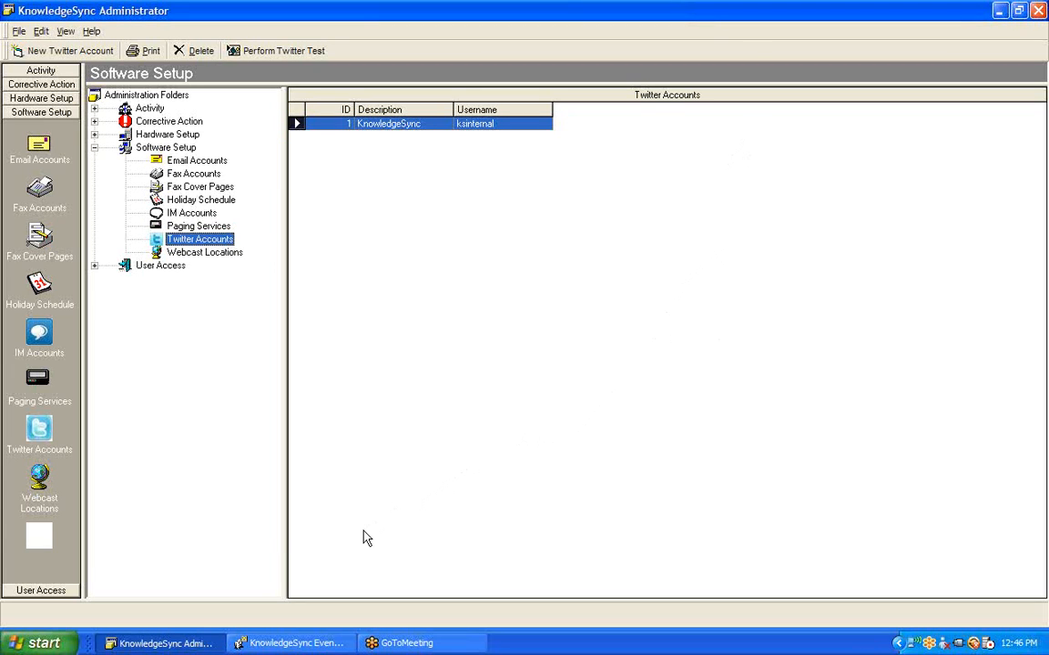
{"action": "left_click", "coordinate": [301, 644]}
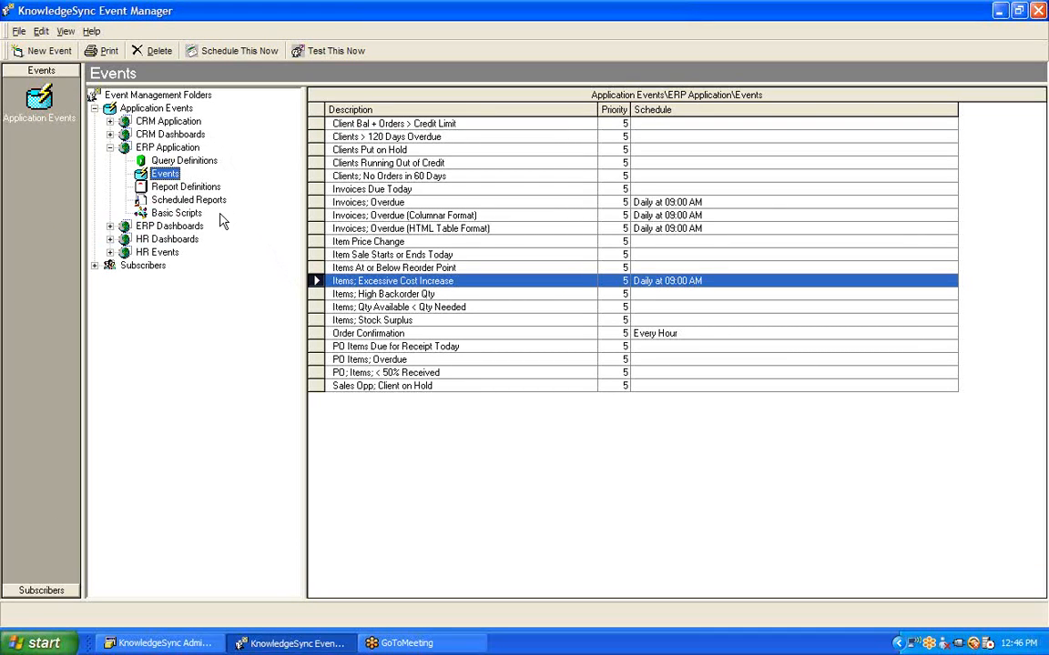
Open the 'Items; Excessive Cost Increase' ERP event and view its query settings
{"action": "left_click", "coordinate": [496, 285]}
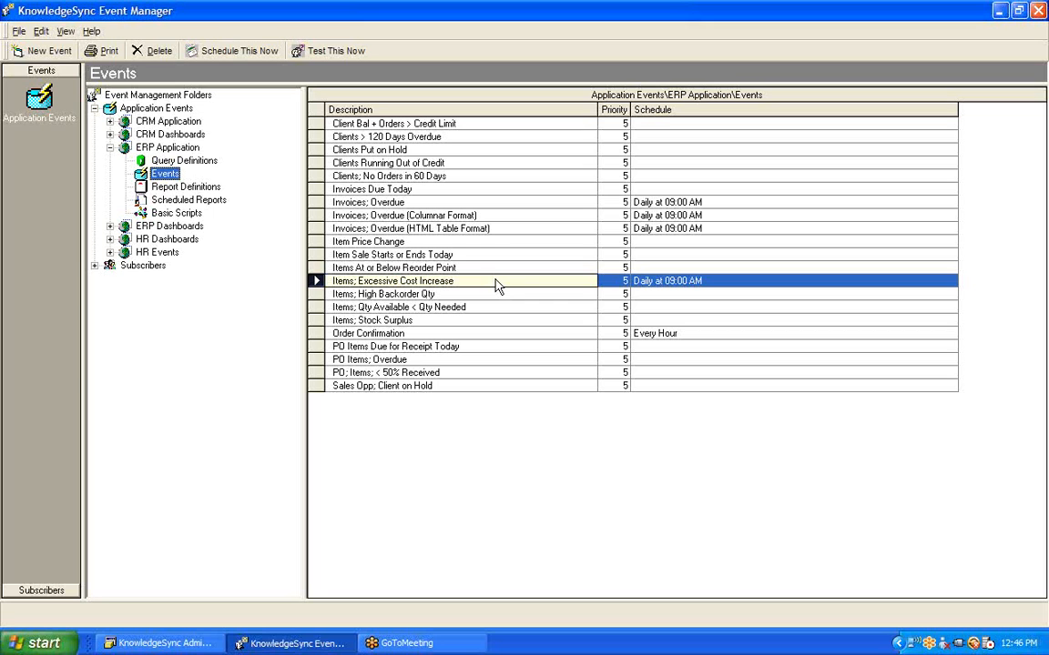
{"action": "double_click", "coordinate": [496, 285]}
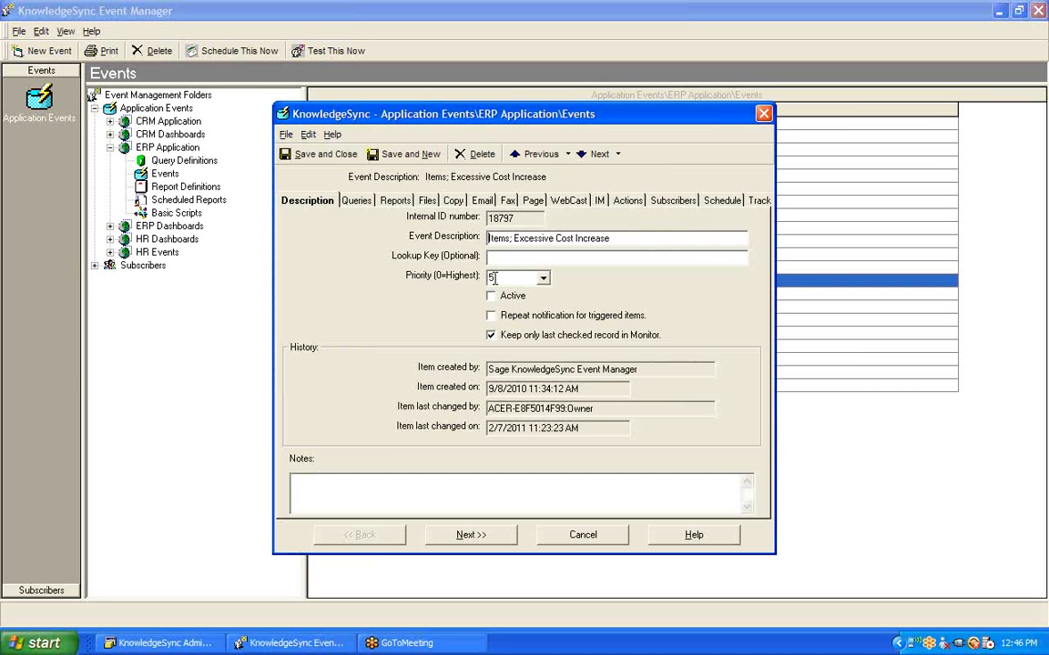
{"action": "left_click", "coordinate": [356, 204]}
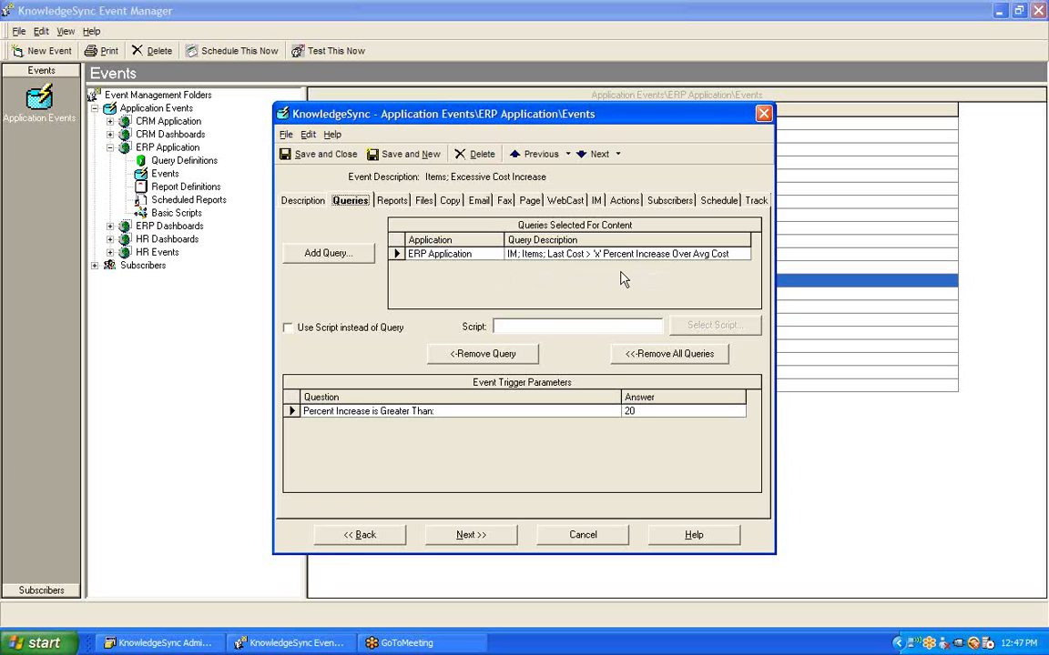
Set the Twitter Tweet action's account to KnowledgeSync Tweets and pick the {Category1} variable
{"action": "left_click", "coordinate": [625, 201]}
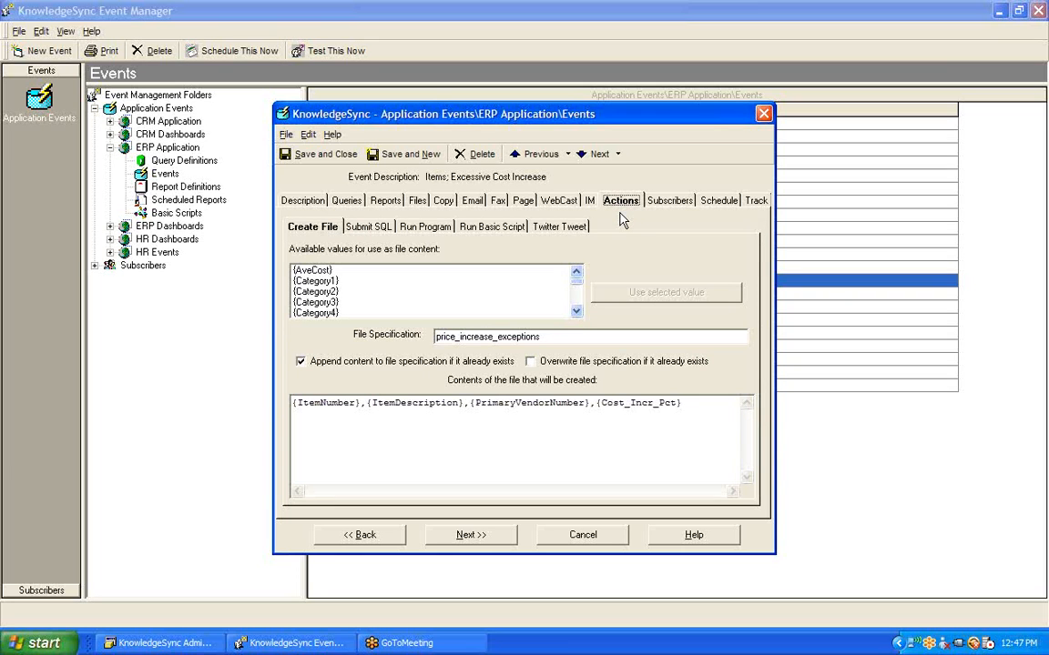
{"action": "left_click", "coordinate": [560, 229]}
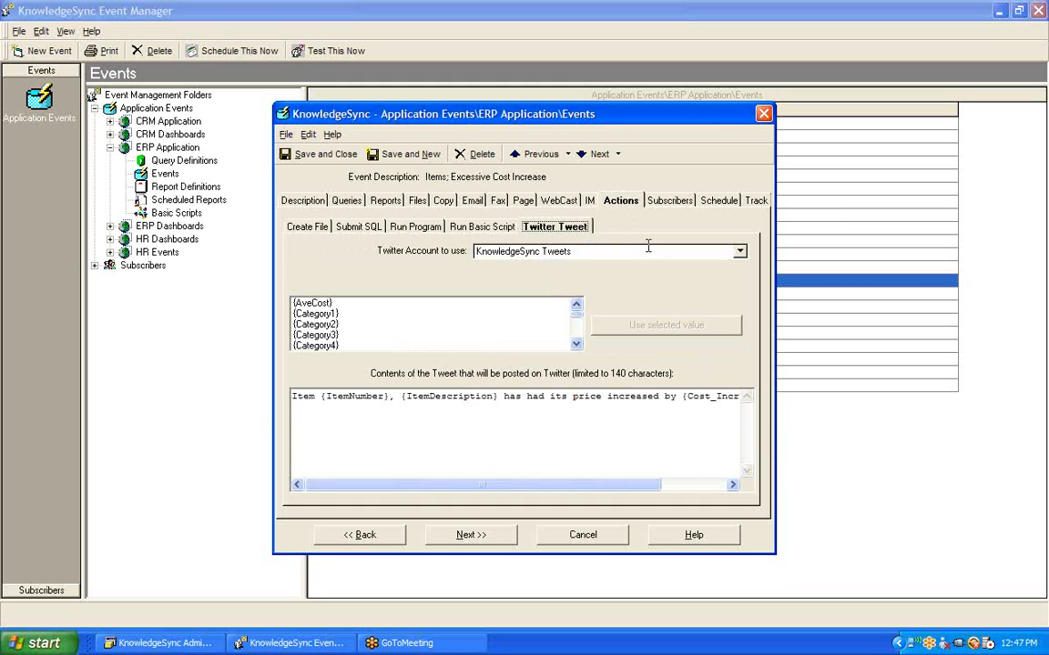
{"action": "left_click", "coordinate": [740, 254]}
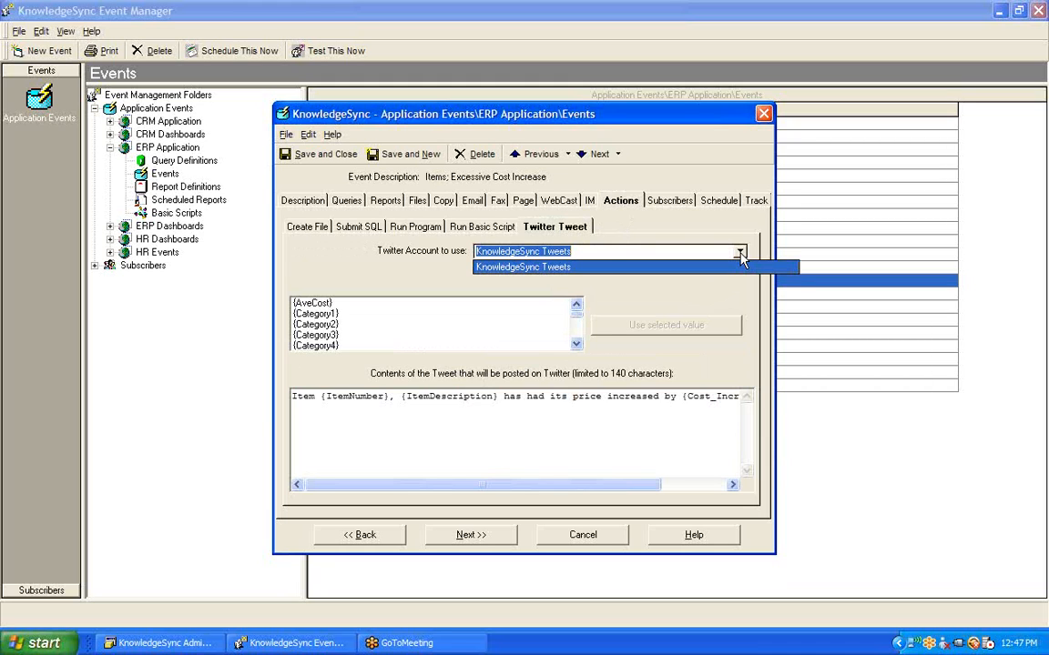
{"action": "left_click", "coordinate": [603, 273]}
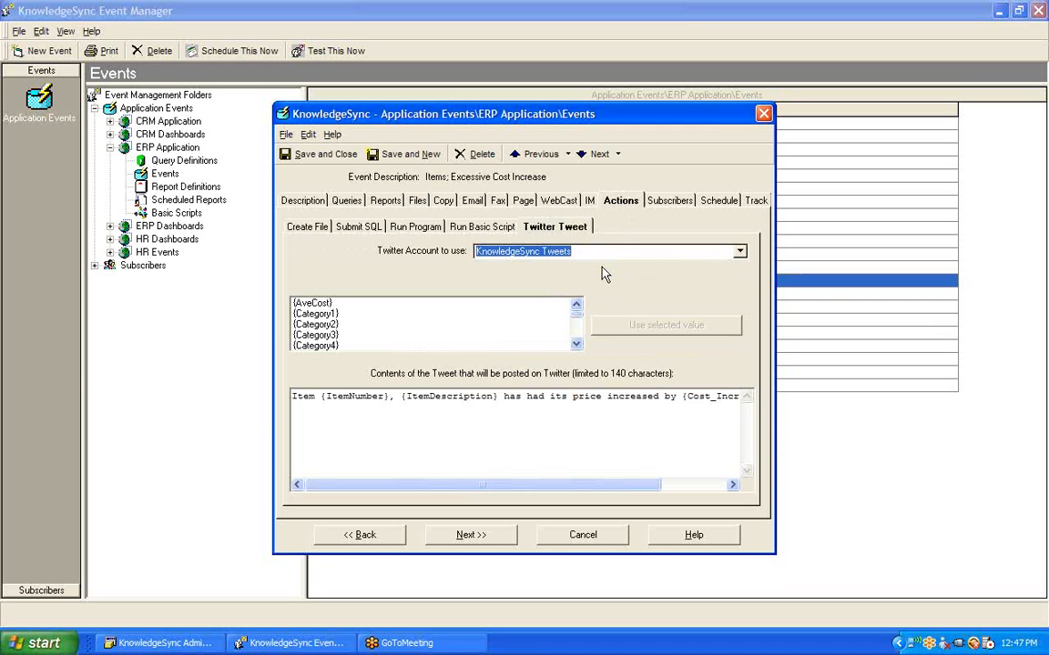
{"action": "left_click", "coordinate": [592, 254]}
{"action": "left_click_drag", "start_coordinate": [591, 254], "coordinate": [466, 270]}
{"action": "left_click", "coordinate": [350, 313]}
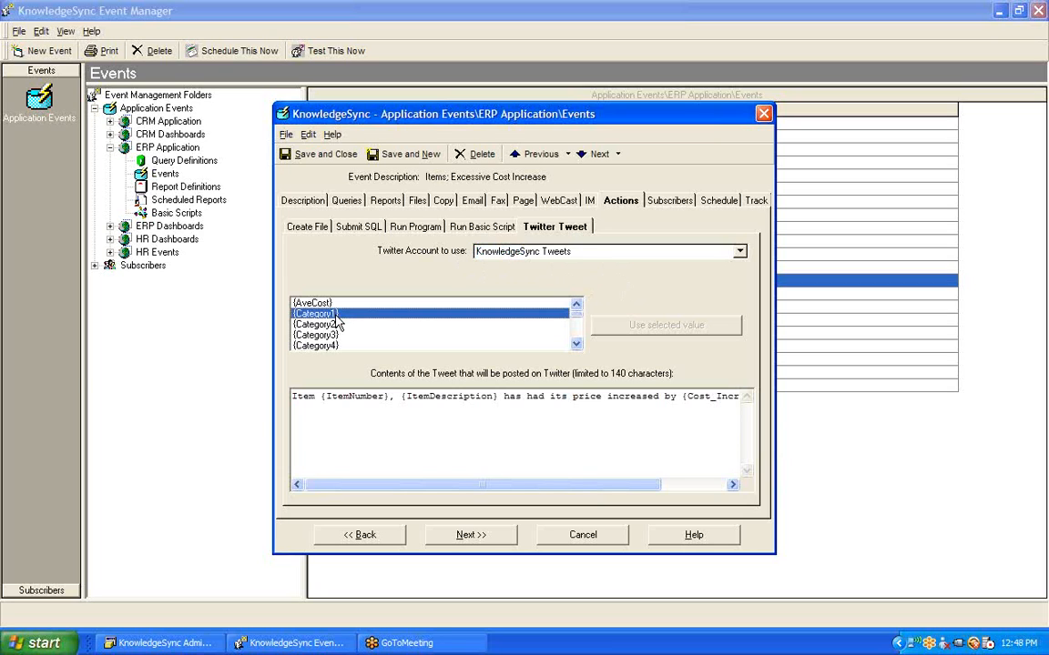
{"action": "key", "text": "Down"}
{"action": "key", "text": "Down"}
{"action": "key", "text": "Down"}
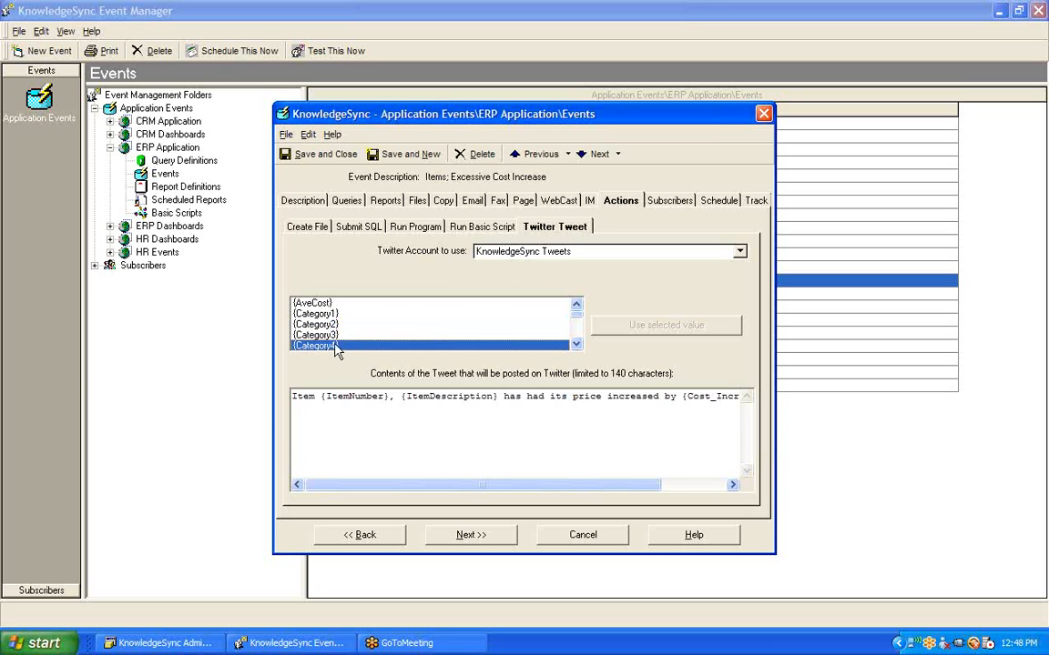
{"action": "left_click", "coordinate": [576, 345]}
{"action": "left_click", "coordinate": [576, 345]}
{"action": "left_click", "coordinate": [576, 345]}
{"action": "left_click", "coordinate": [576, 345]}
{"action": "left_click", "coordinate": [576, 345]}
{"action": "left_click", "coordinate": [576, 344]}
{"action": "left_click", "coordinate": [576, 345]}
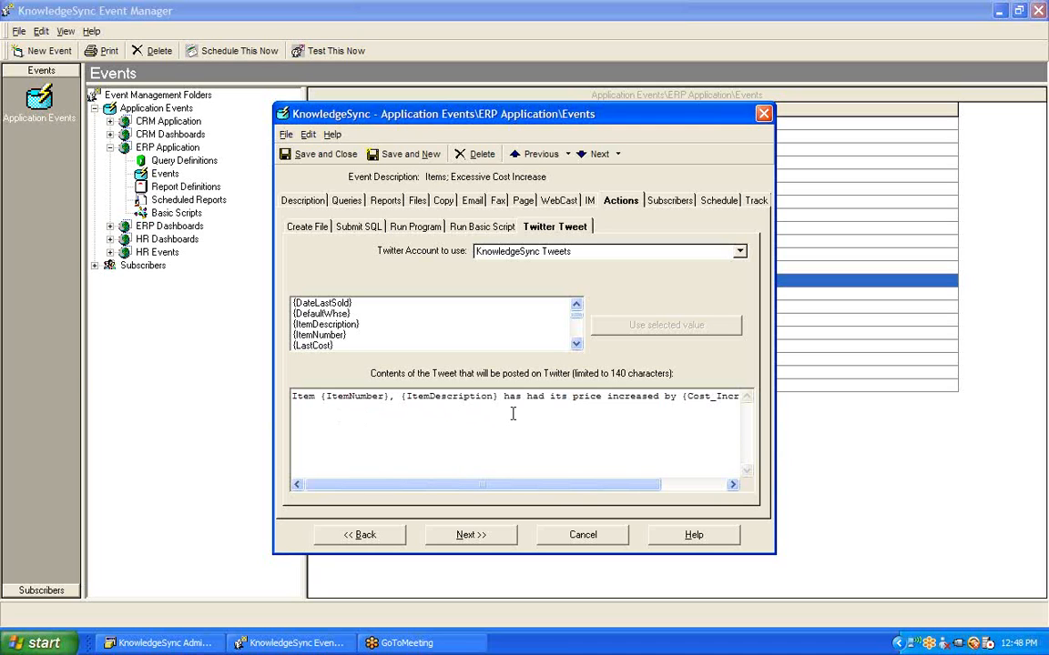
Review the price-increase tweet text and variable list, then save and close the event
{"action": "left_click_drag", "start_coordinate": [568, 491], "coordinate": [667, 487]}
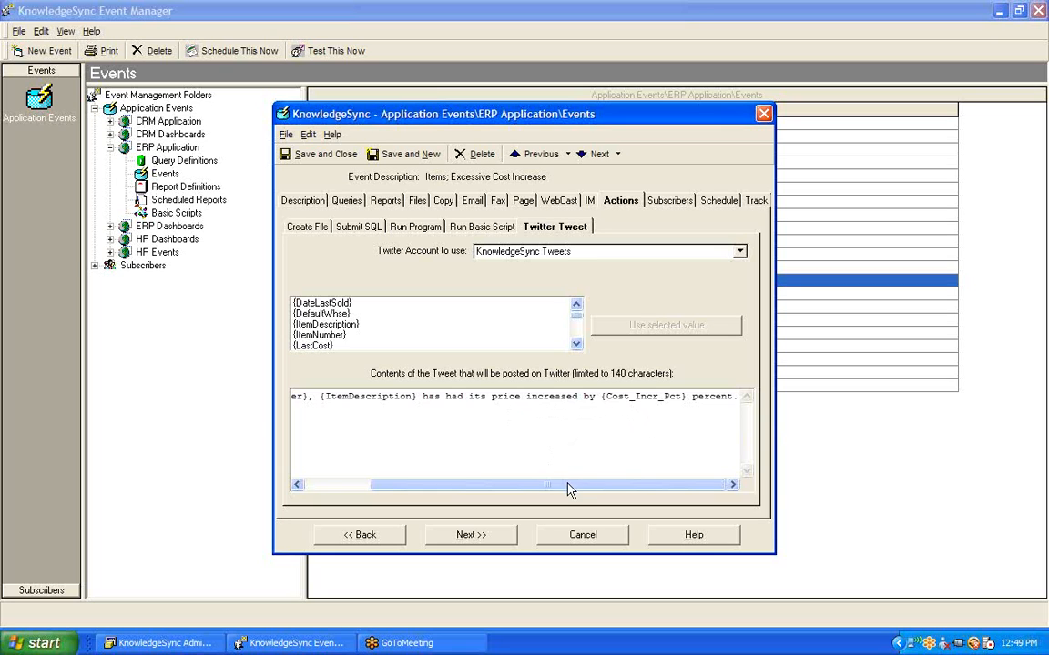
{"action": "left_click_drag", "start_coordinate": [564, 487], "coordinate": [489, 489]}
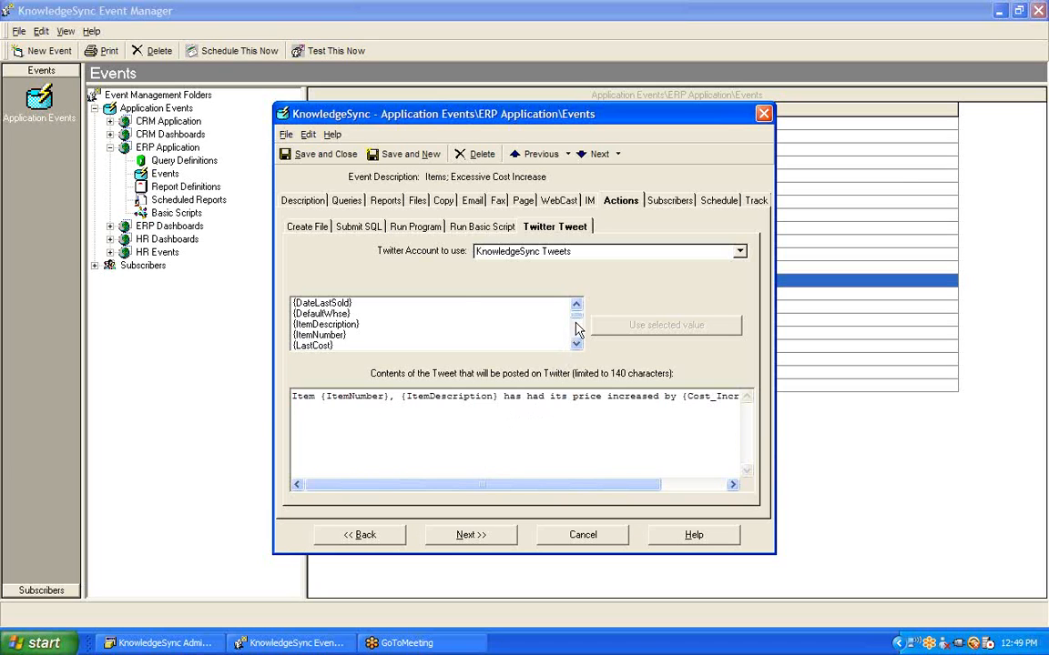
{"action": "left_click_drag", "start_coordinate": [576, 314], "coordinate": [578, 346]}
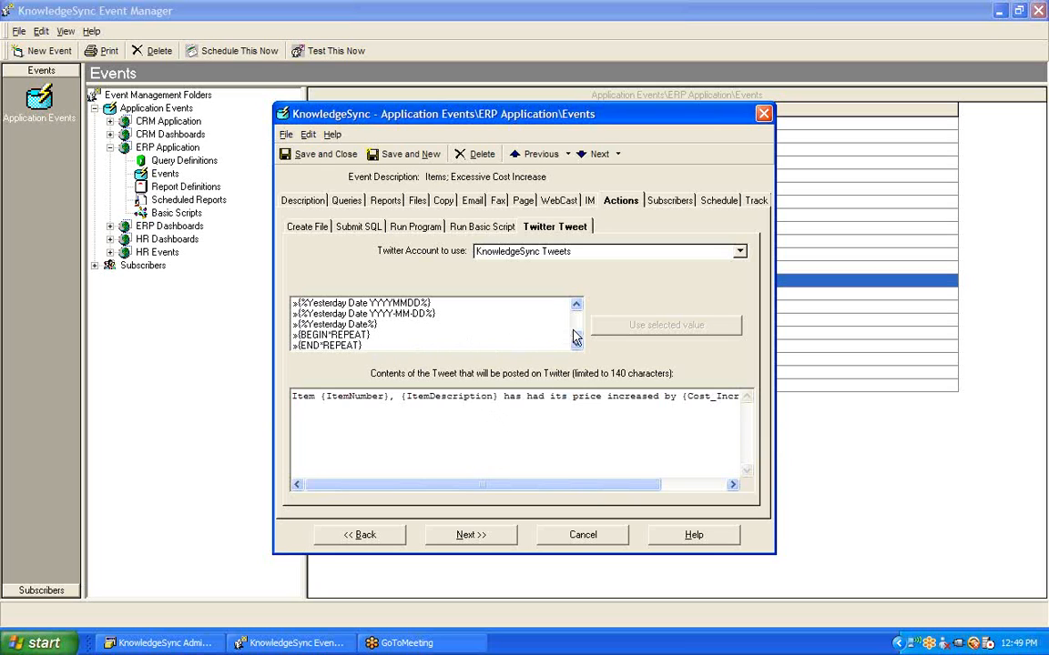
{"action": "left_click_drag", "start_coordinate": [576, 338], "coordinate": [577, 311]}
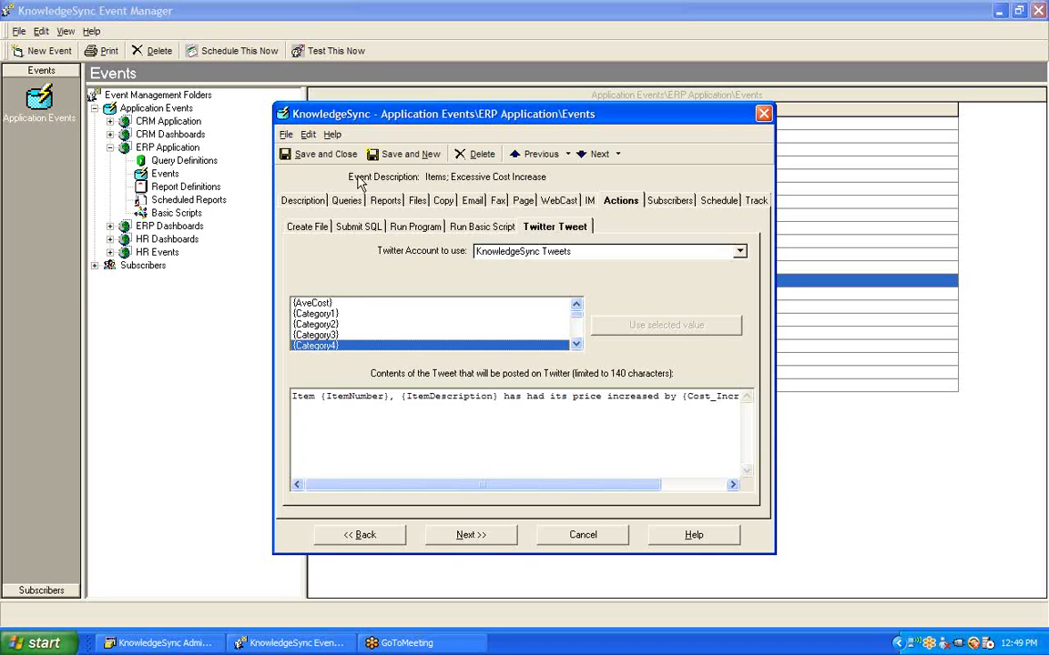
{"action": "left_click", "coordinate": [329, 157]}
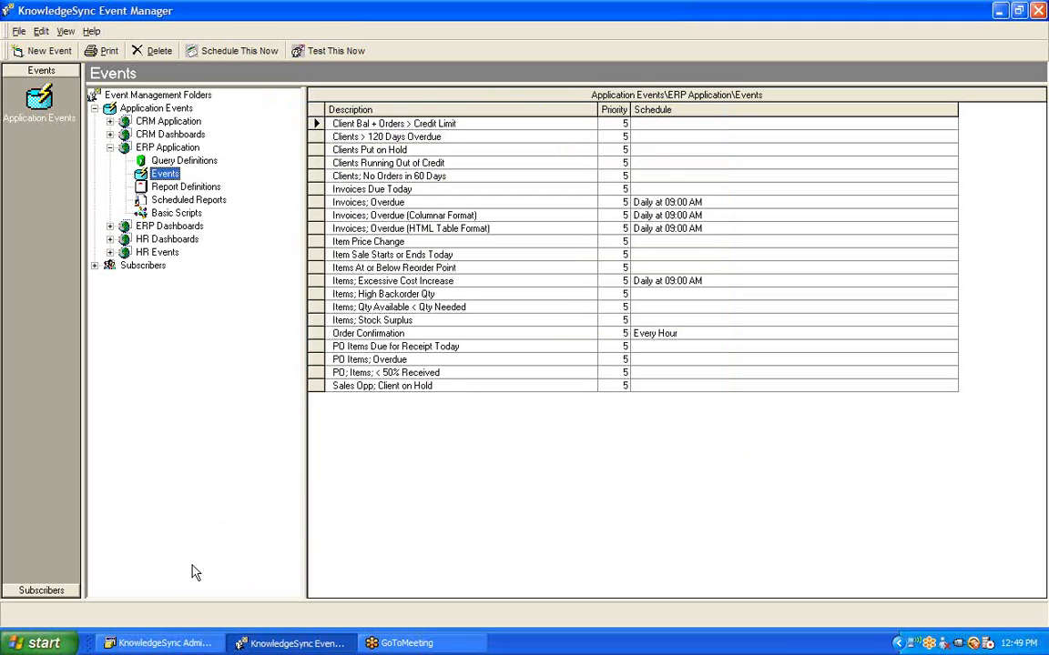
In Administrator, open Activity > Server Status to see each server's state
{"action": "left_click", "coordinate": [164, 643]}
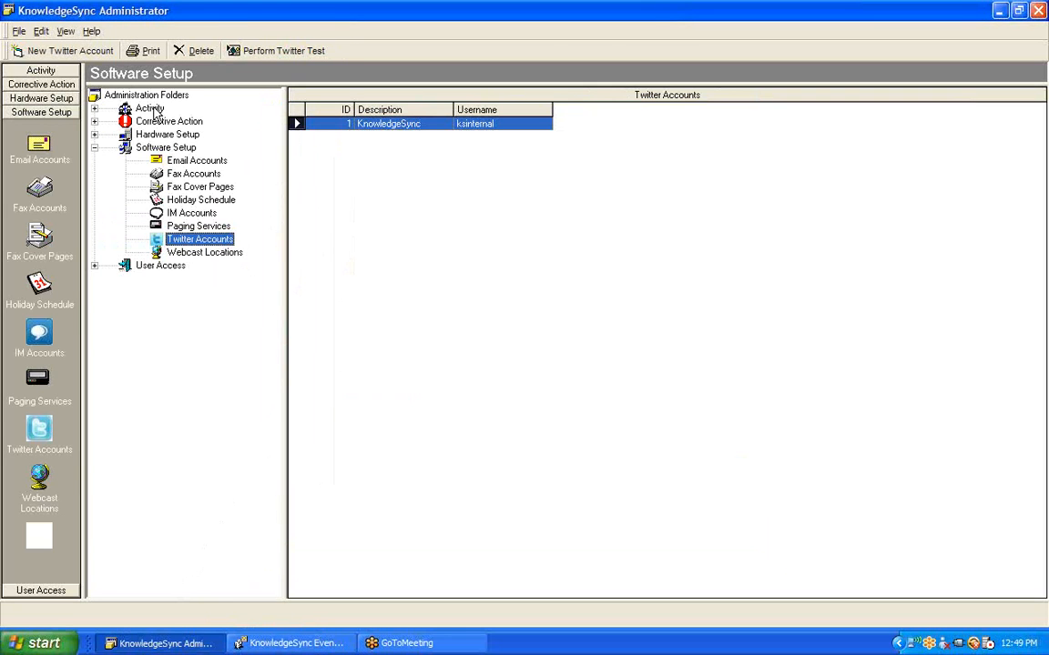
{"action": "left_click", "coordinate": [150, 110]}
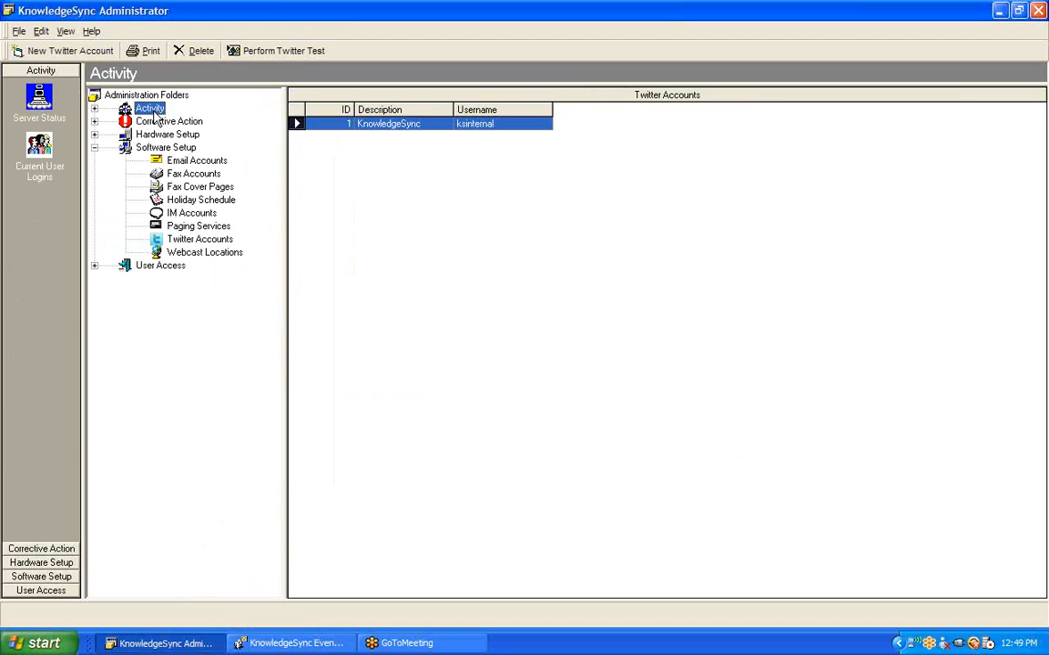
{"action": "left_click", "coordinate": [96, 109]}
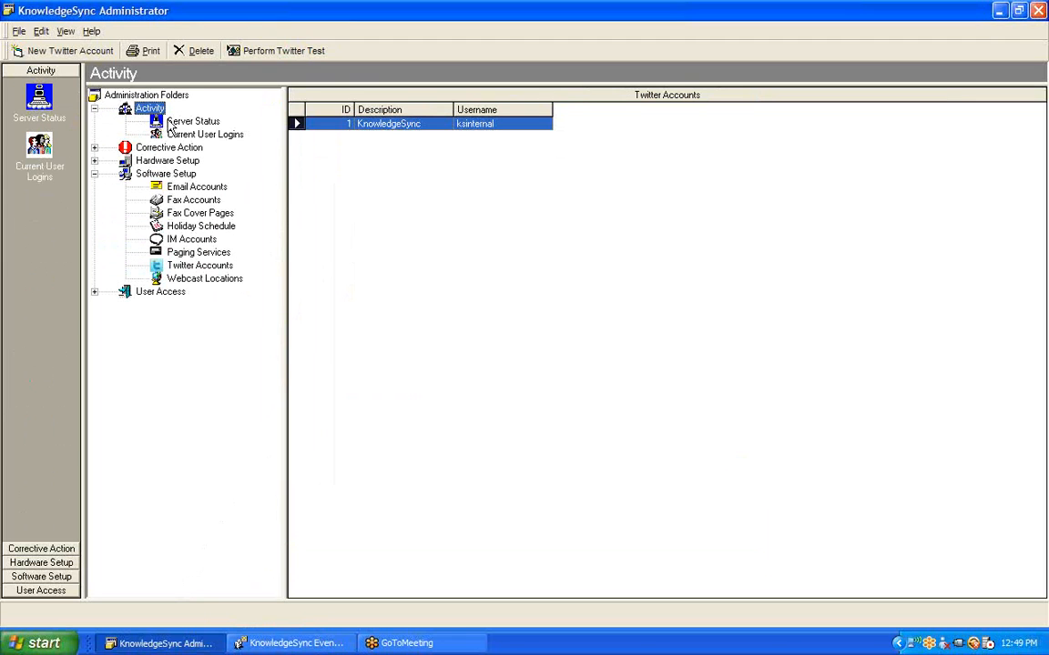
{"action": "left_click", "coordinate": [187, 122]}
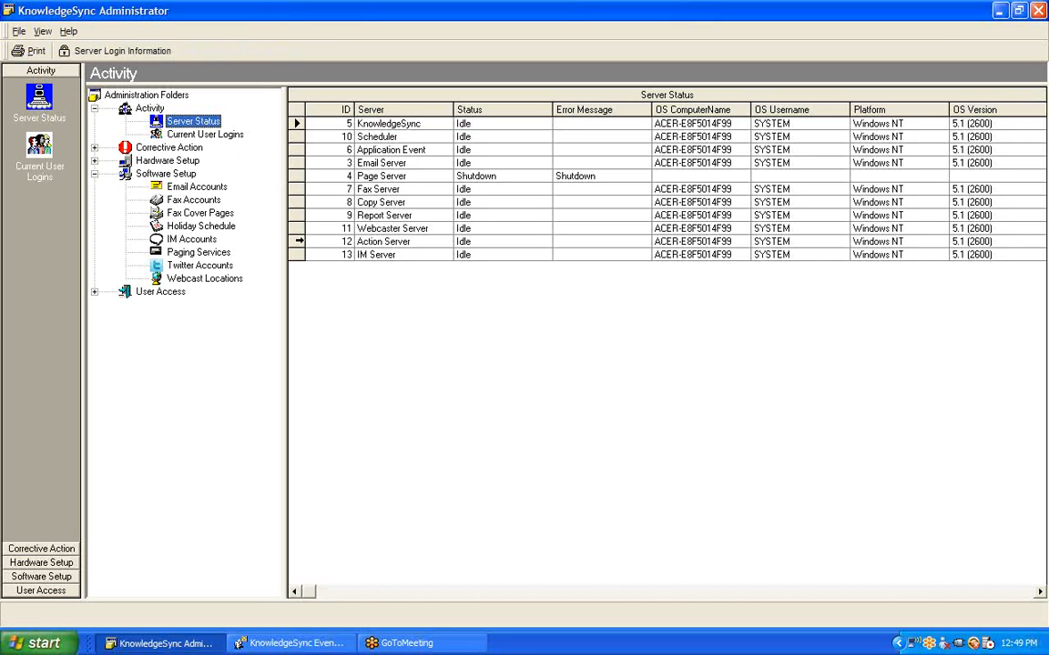
{"action": "left_click", "coordinate": [296, 162]}
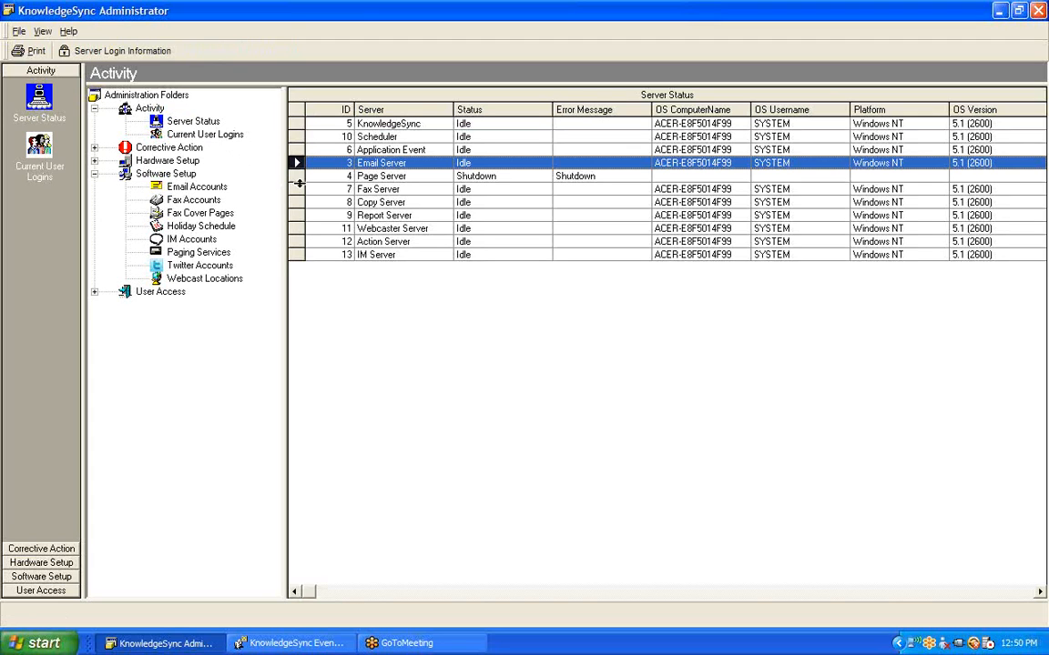
{"action": "left_click", "coordinate": [296, 214]}
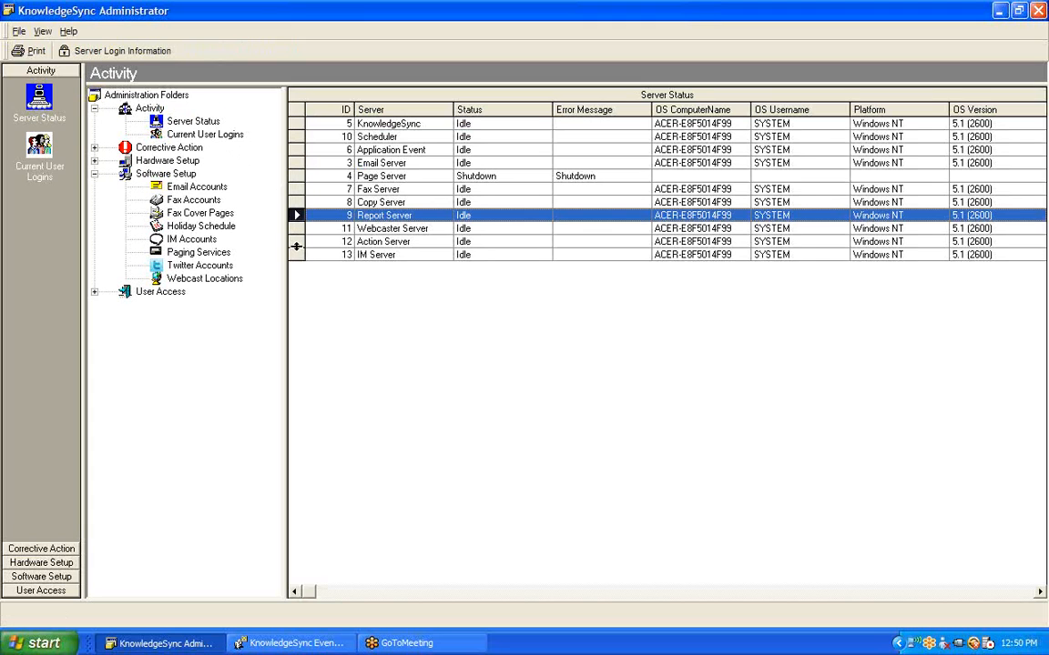
{"action": "left_click", "coordinate": [296, 240]}
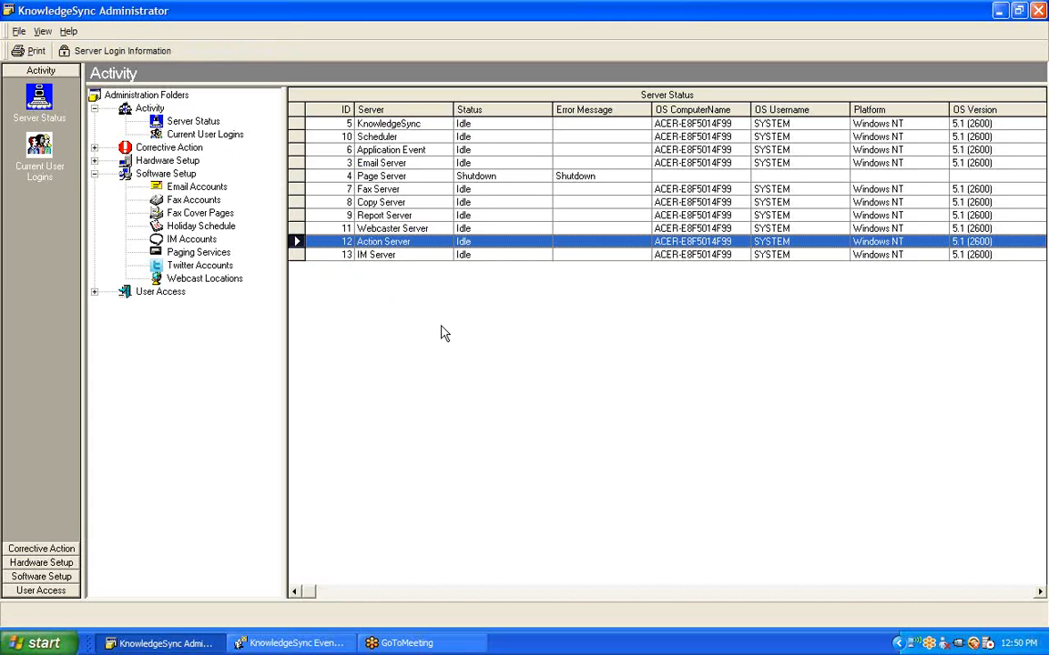
{"action": "double_click", "coordinate": [419, 246]}
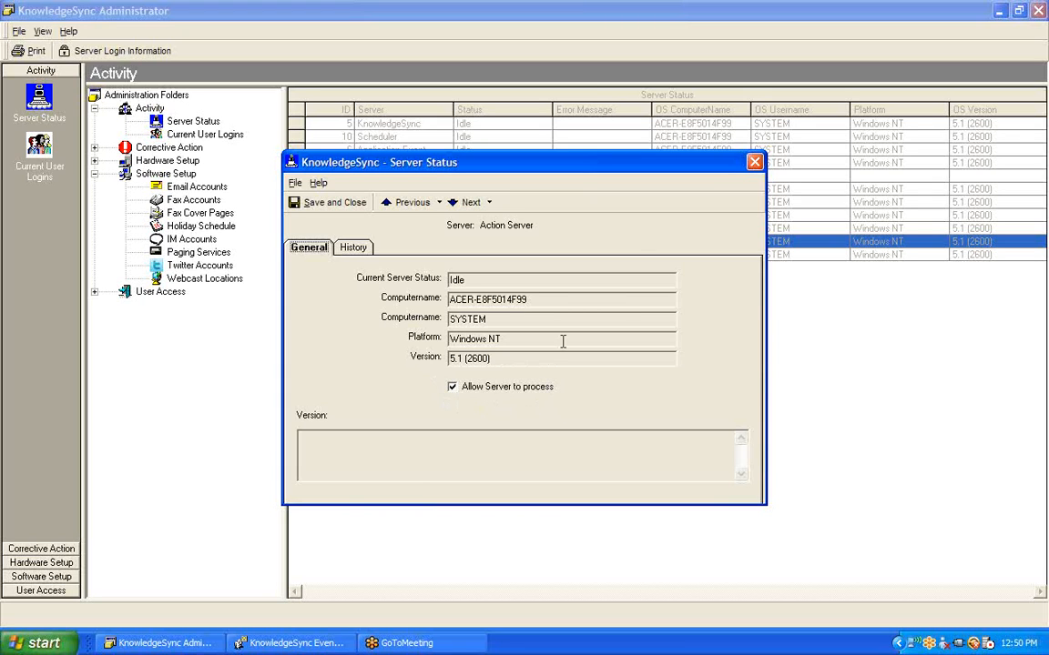
{"action": "left_click", "coordinate": [755, 163]}
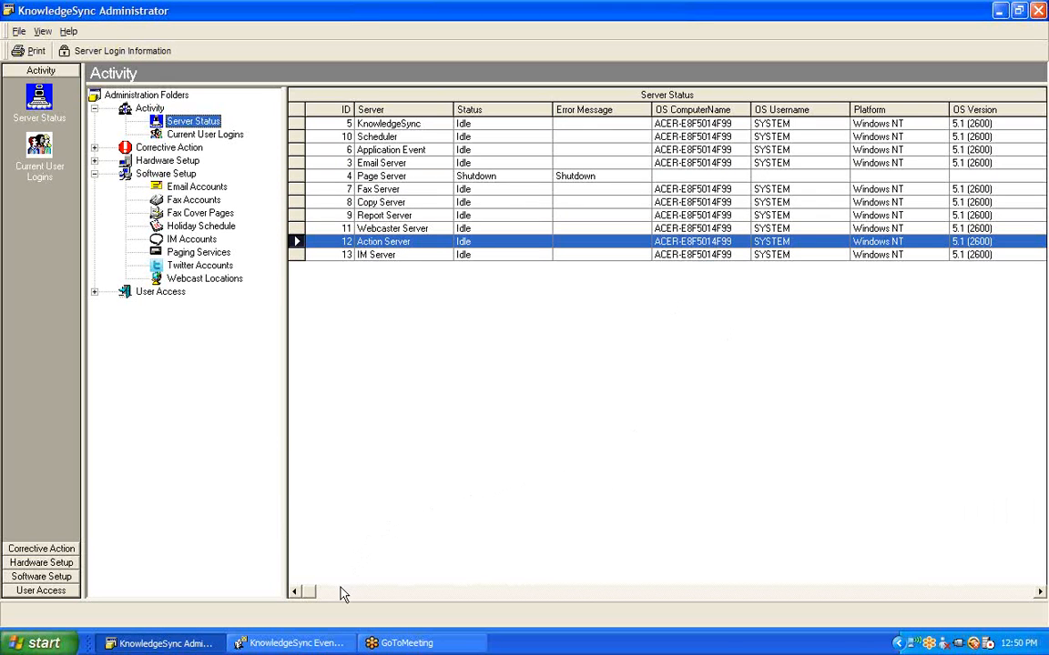
Return to Event Manager and select the 'Items; Excessive Cost Increase' event row
{"action": "left_click", "coordinate": [296, 643]}
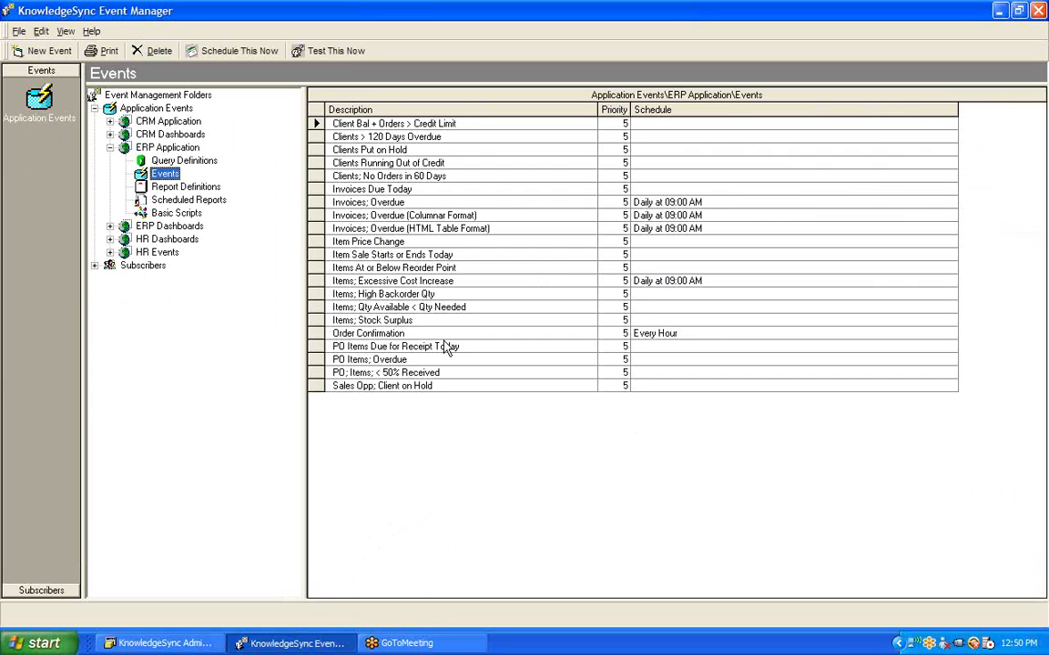
{"action": "left_click", "coordinate": [414, 281]}
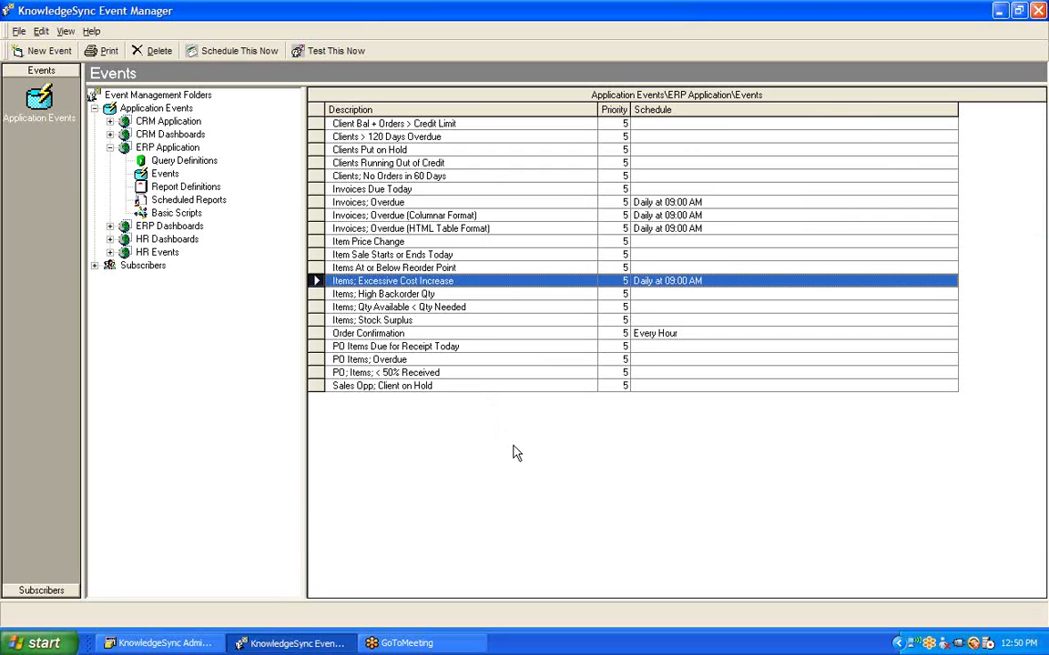